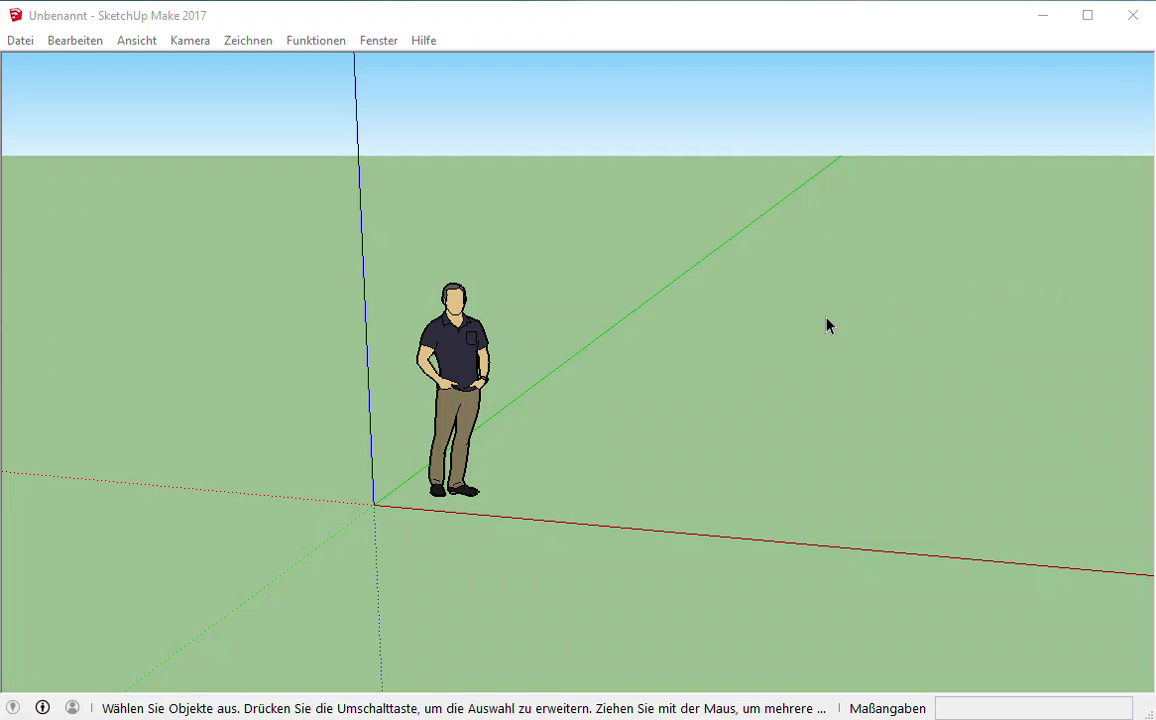
- Orbit the camera down until the horizon sits at mid-height behind the standing figure
middle_click_drag(828, 325, 849, 227)
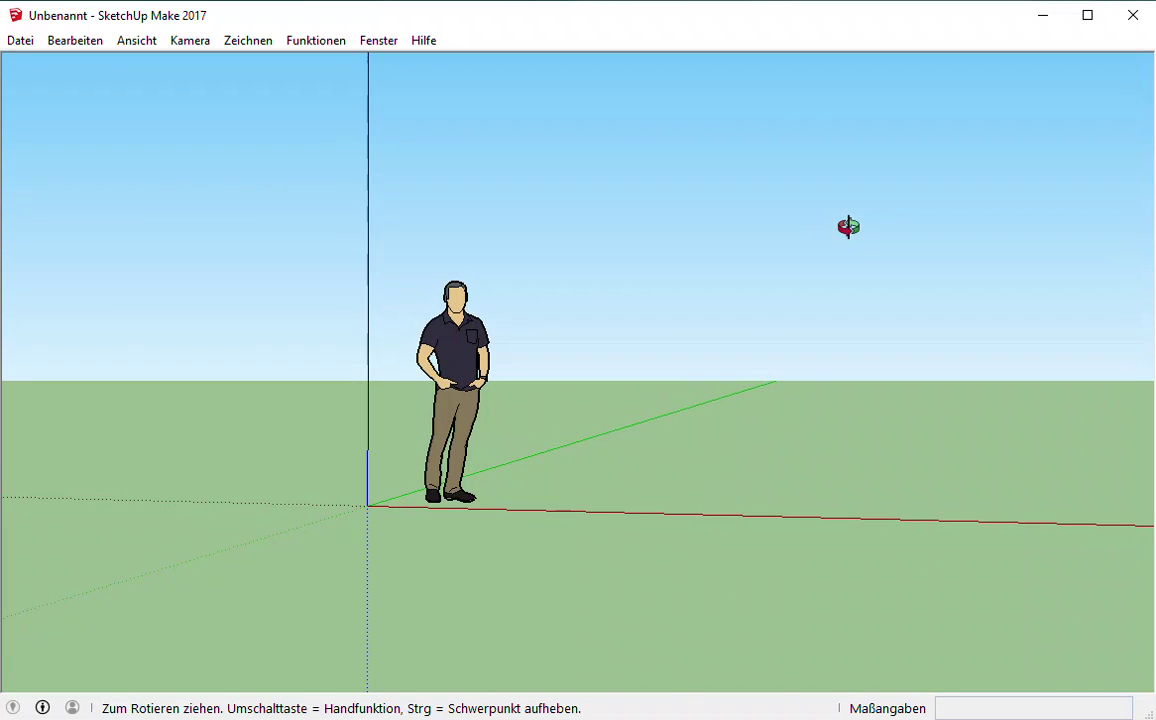
- Turn on the Ansichten, Großer Funktionssatz and Standard toolbars in the Symbolleisten dialog
left_click(138, 44)
left_click(152, 65)
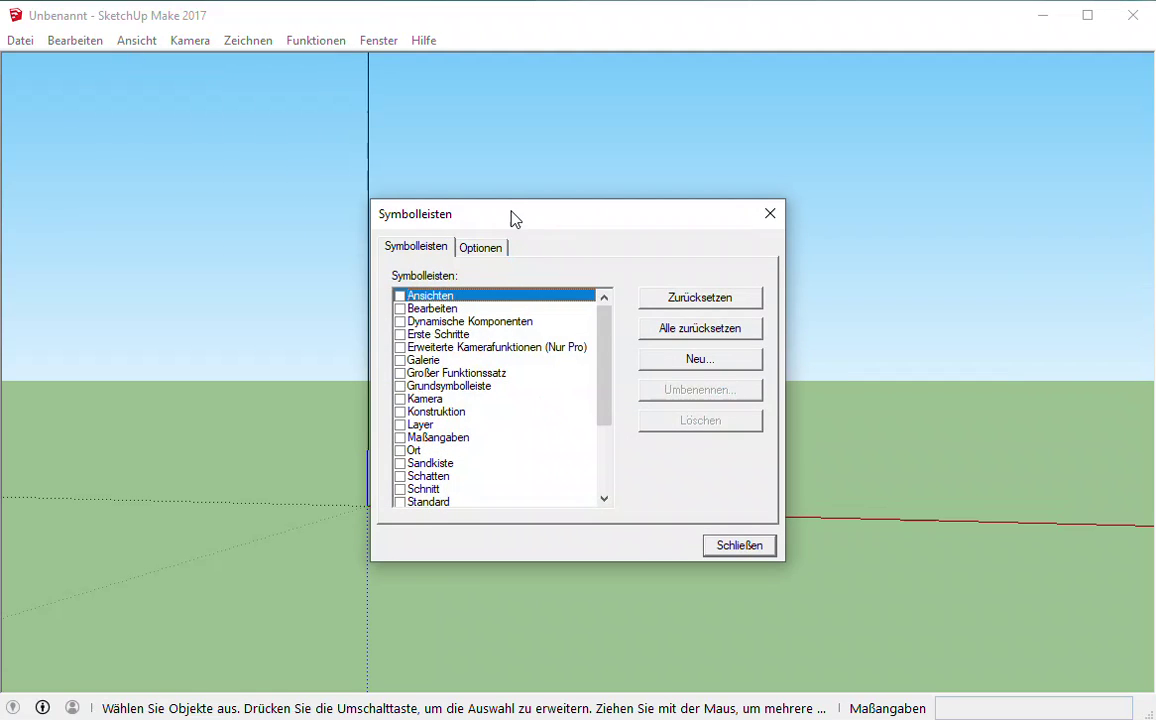
left_click_drag(512, 218, 746, 168)
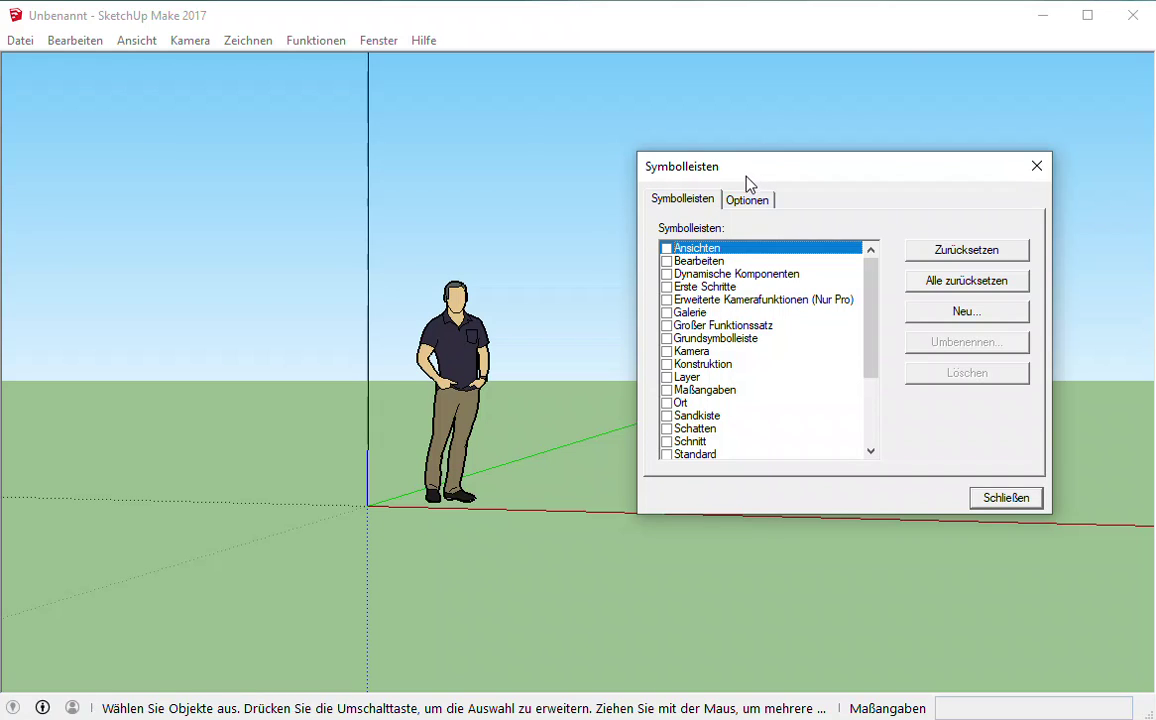
left_click(667, 249)
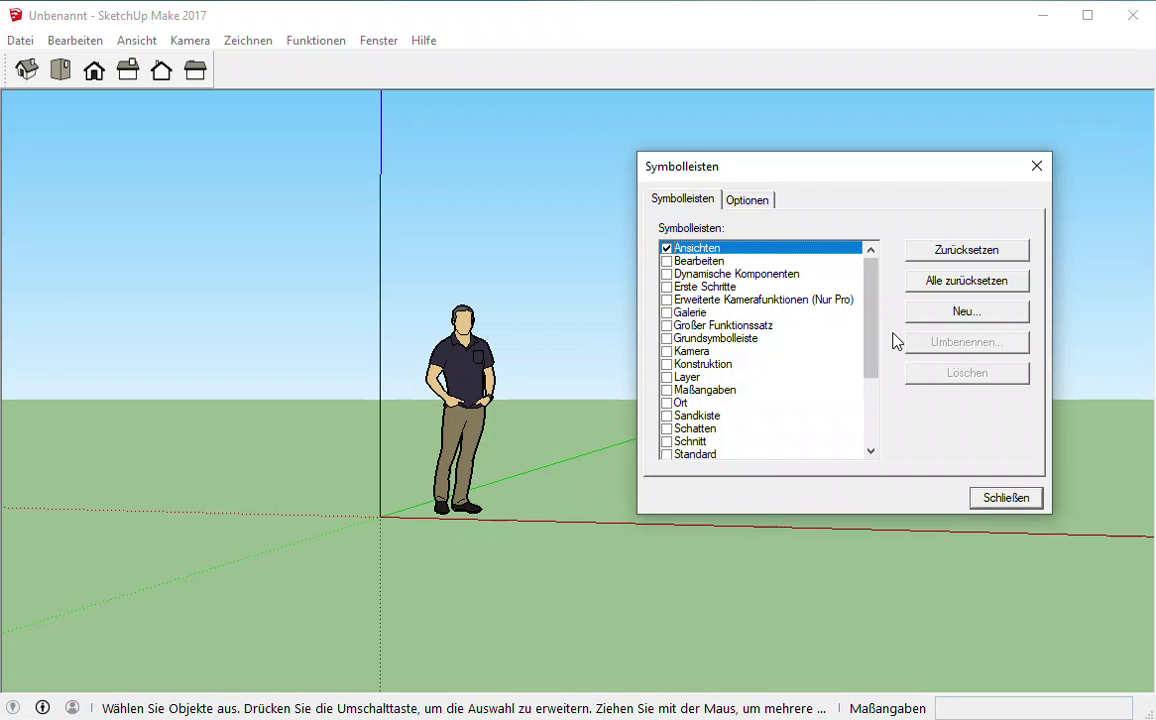
left_click_drag(877, 302, 875, 335)
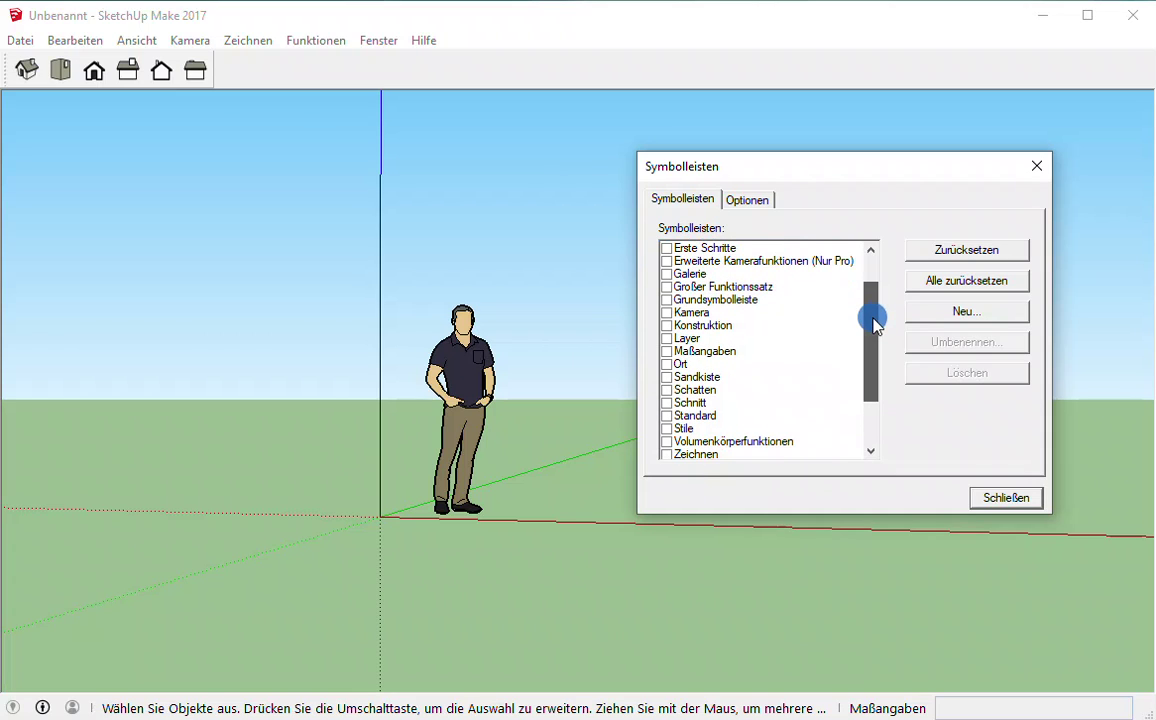
left_click(667, 287)
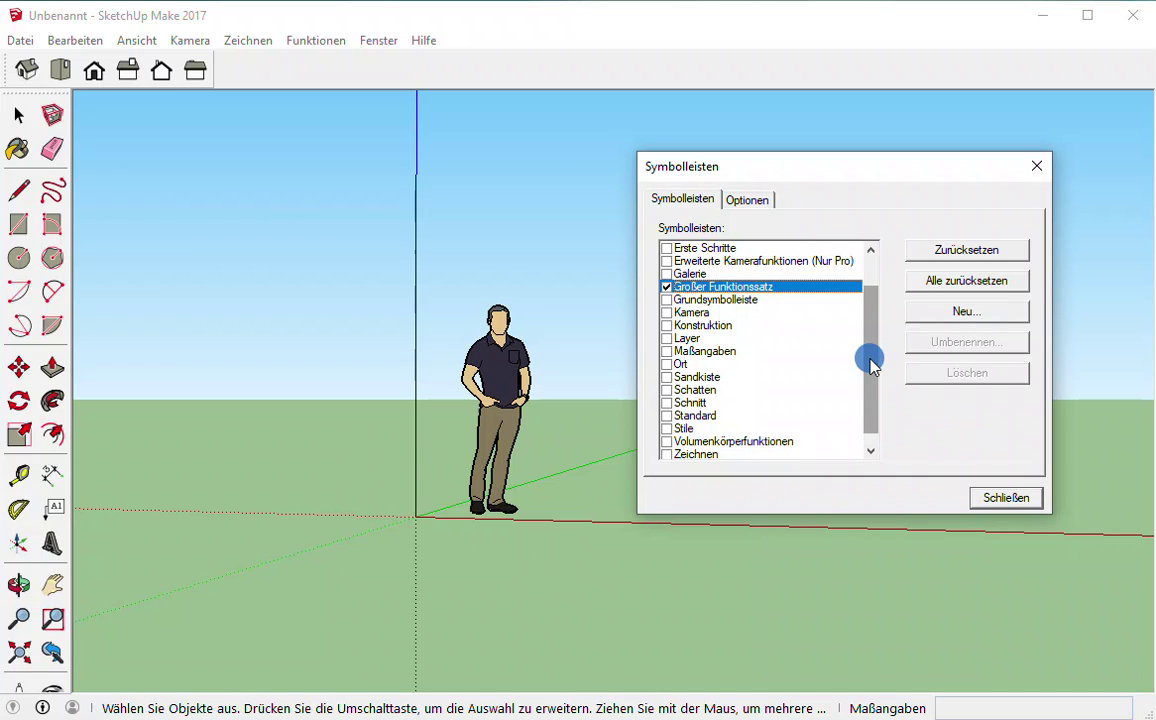
left_click_drag(871, 367, 885, 392)
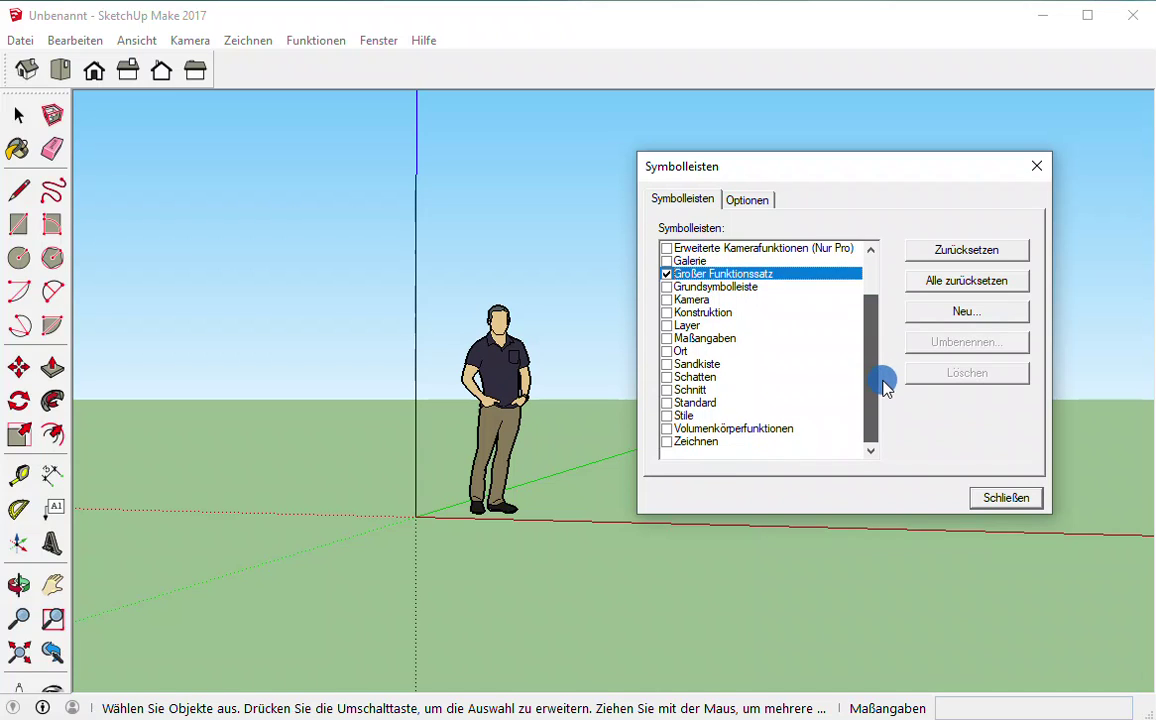
left_click(667, 403)
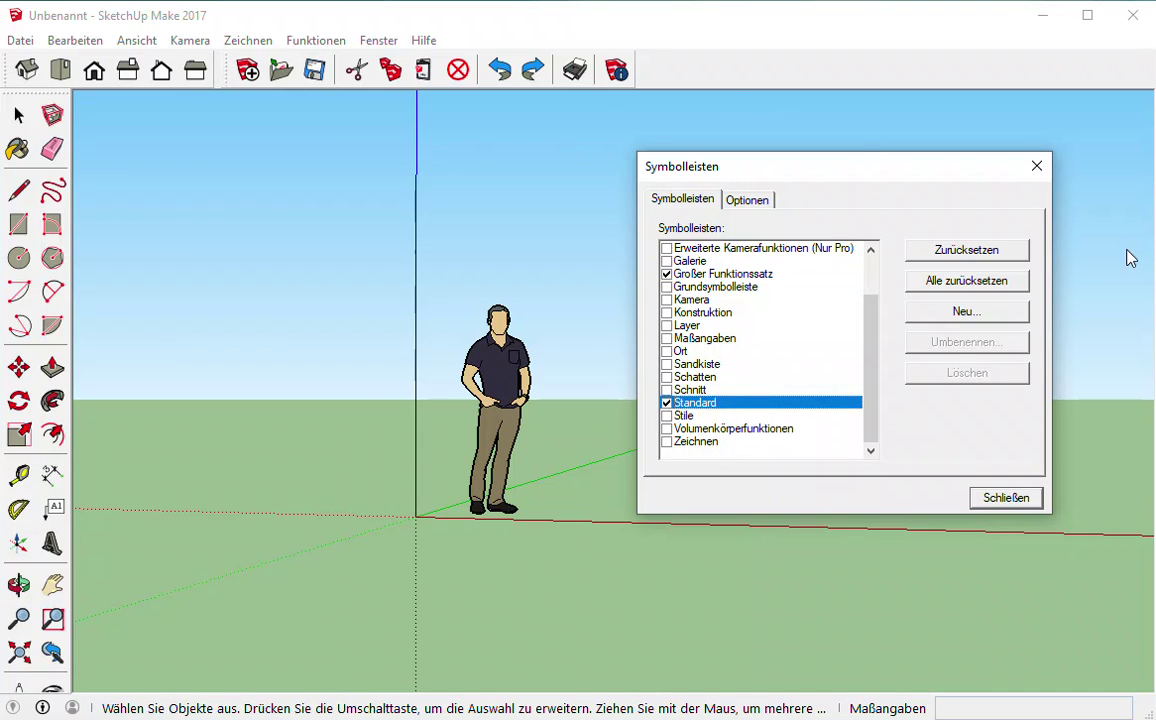
left_click(991, 495)
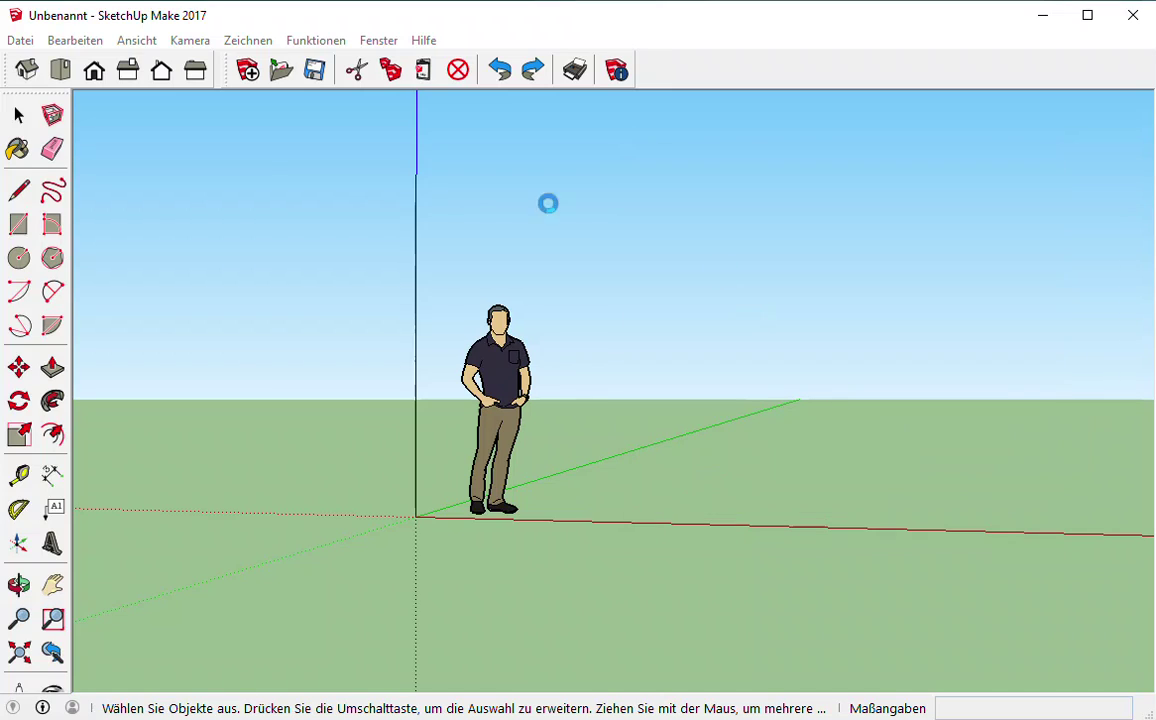
- Drag Standard down to its own second row and shift Ansichten right along the top row
left_click(238, 66)
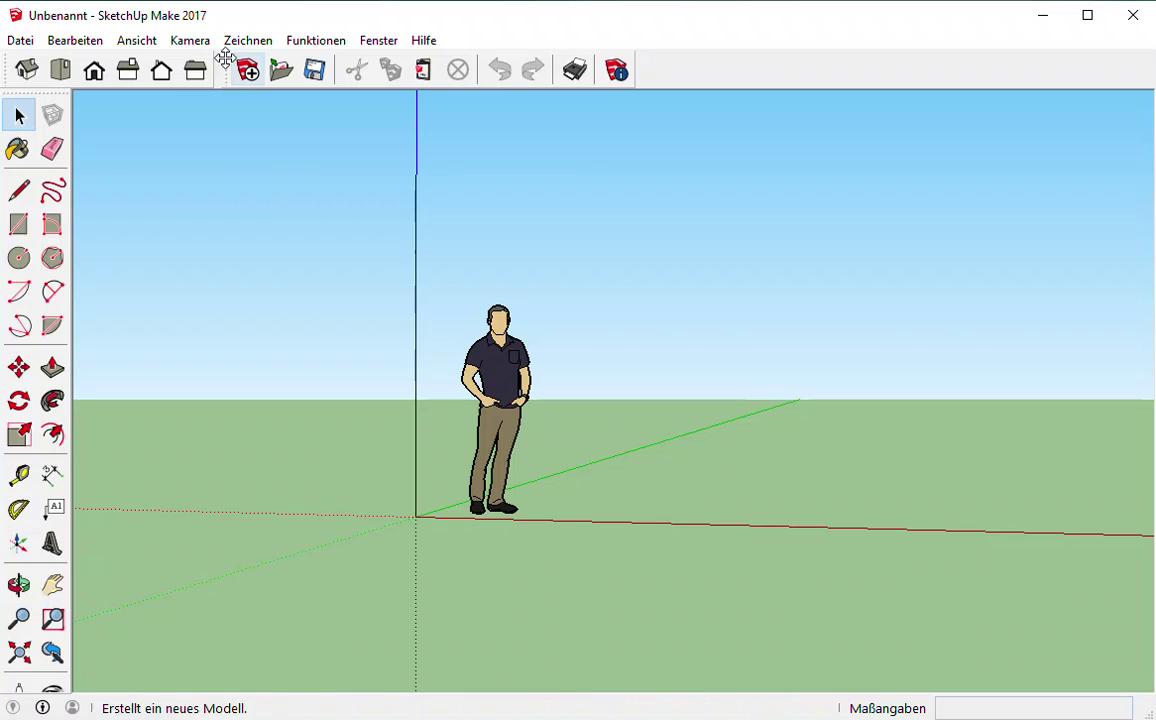
left_click_drag(231, 78, 150, 137)
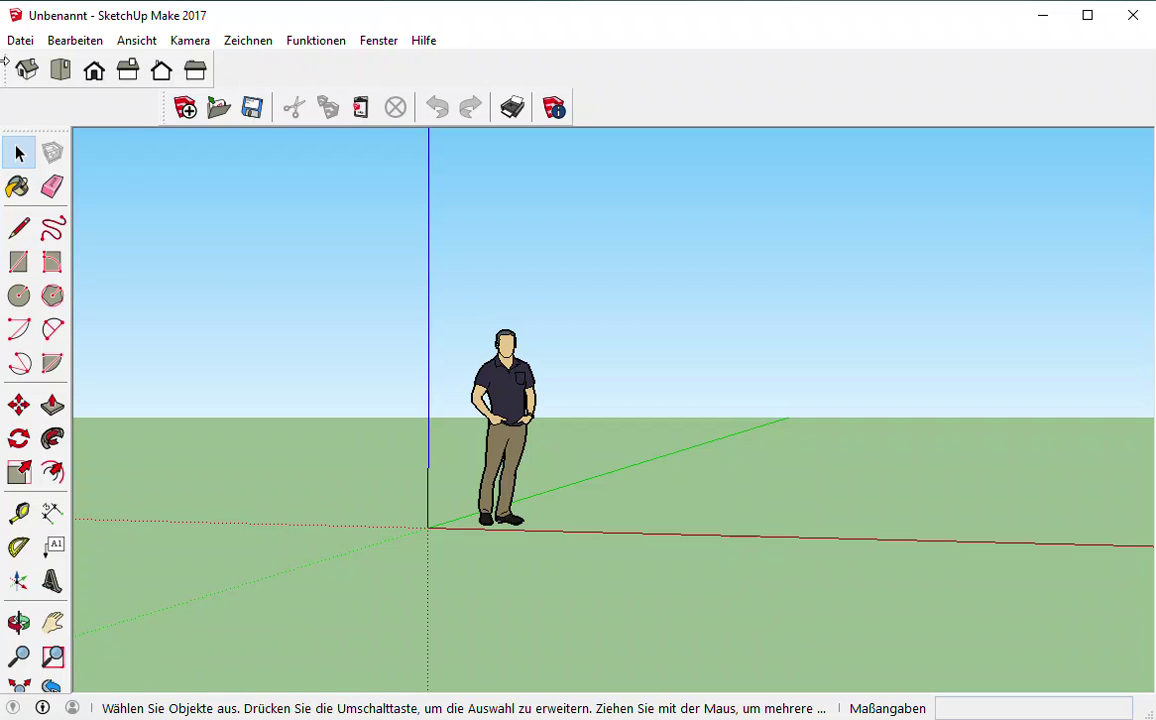
left_click_drag(8, 68, 706, 66)
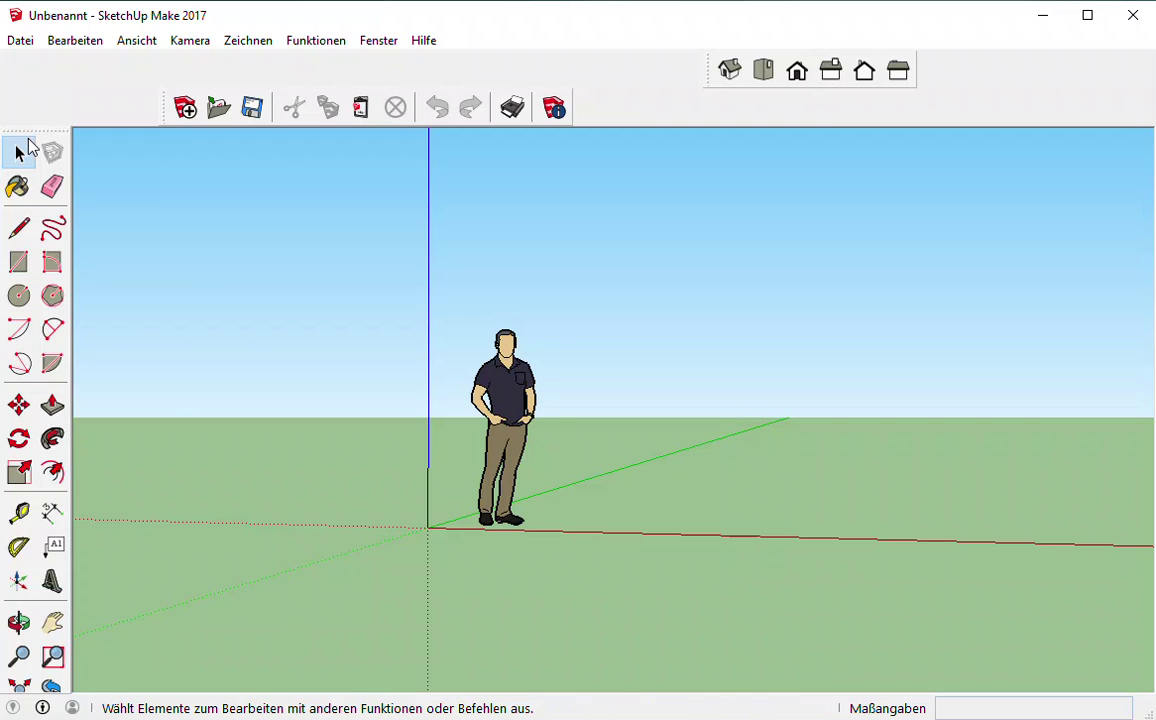
left_click(28, 147)
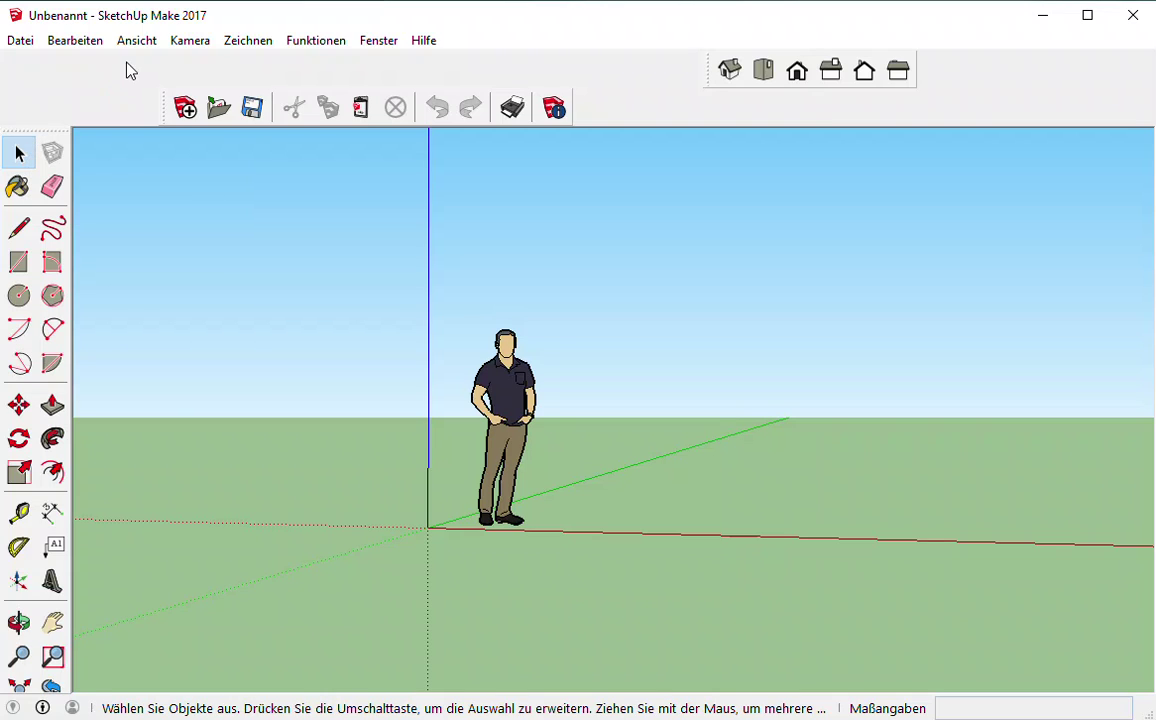
left_click(124, 43)
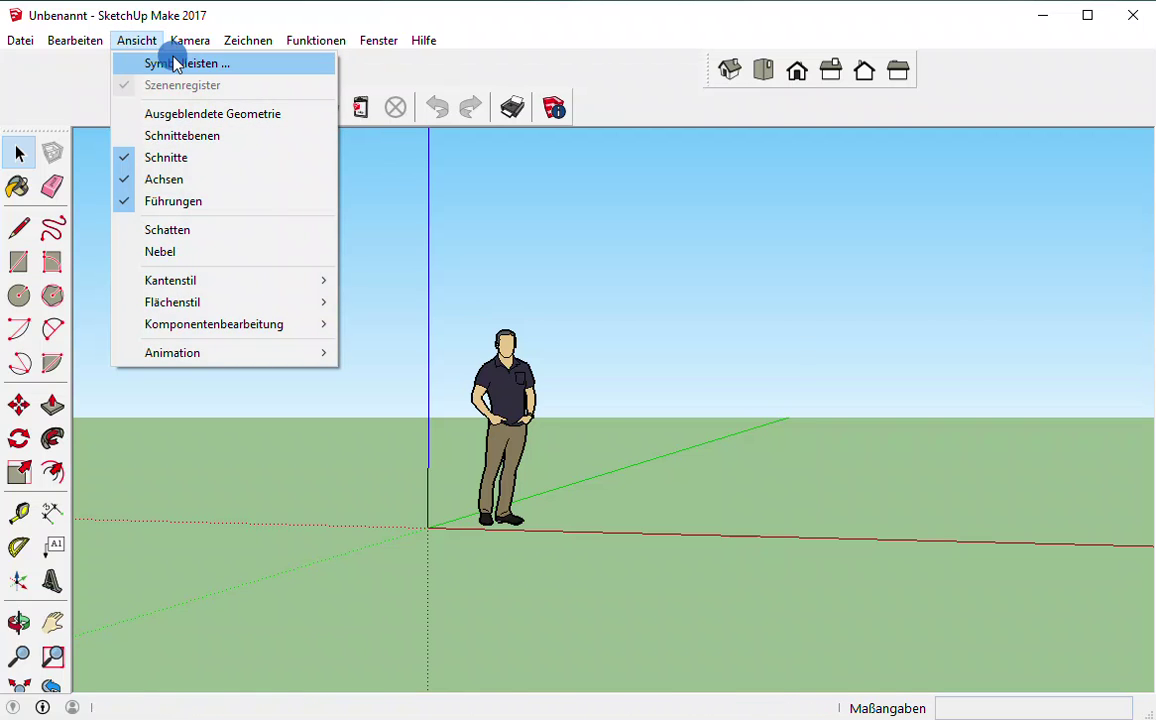
left_click(152, 62)
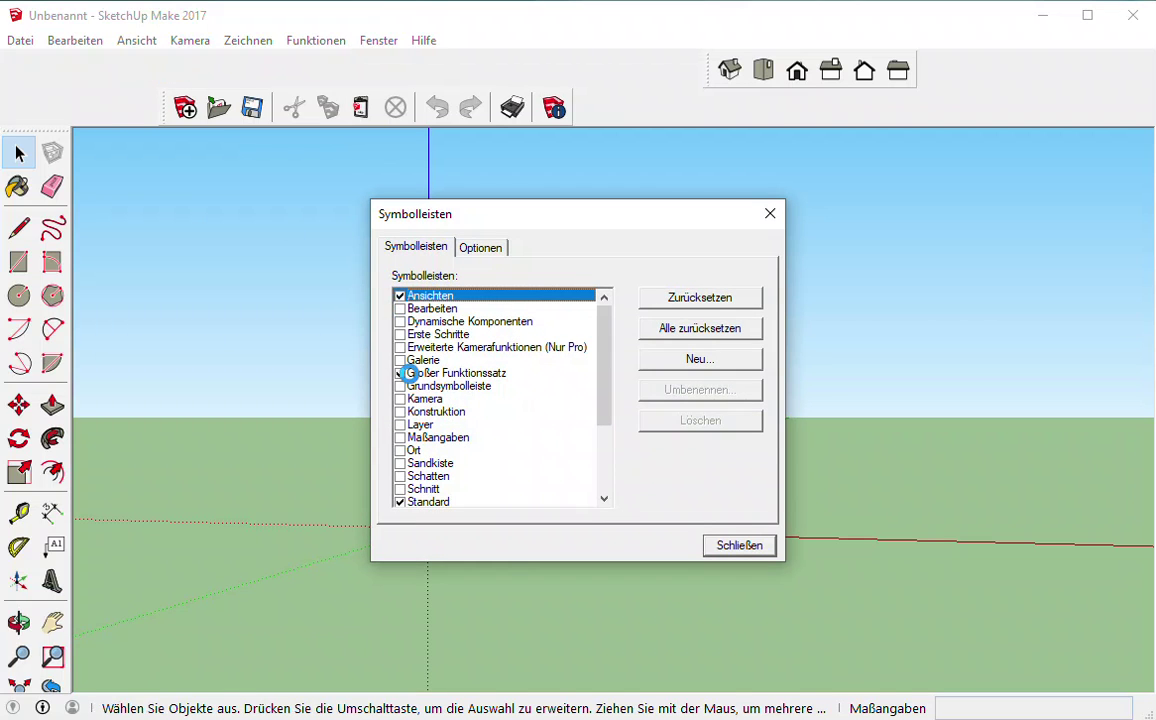
left_click(399, 503)
left_click_drag(602, 365, 572, 327)
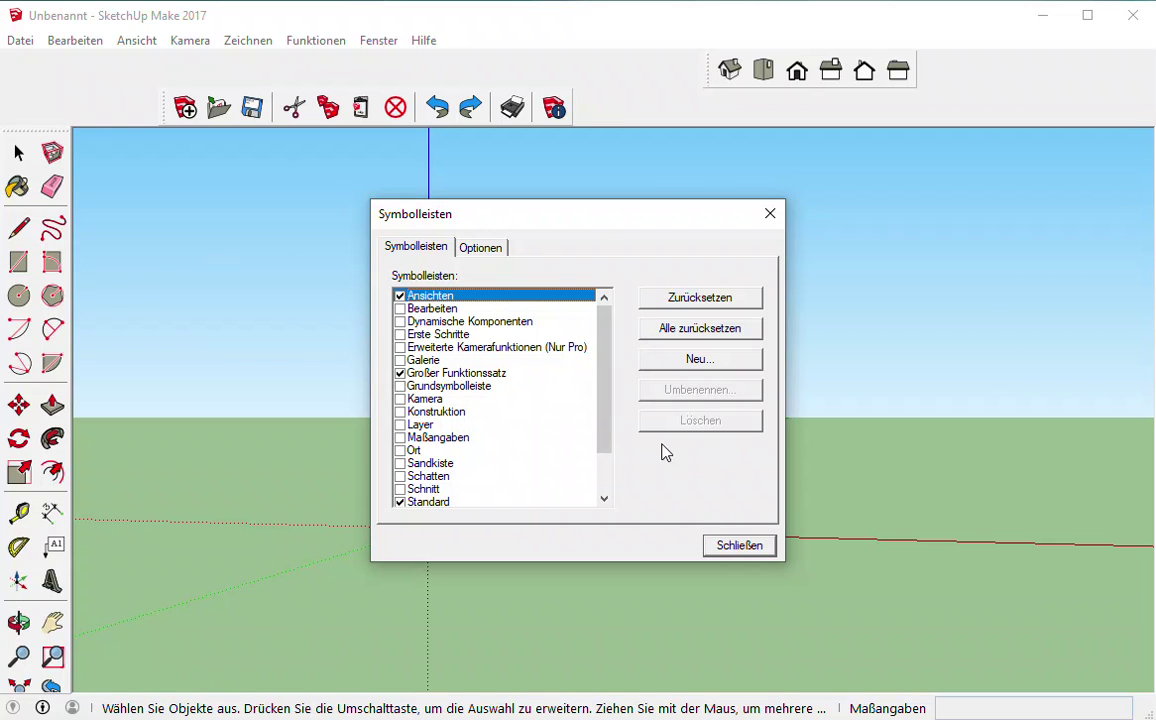
left_click(762, 546)
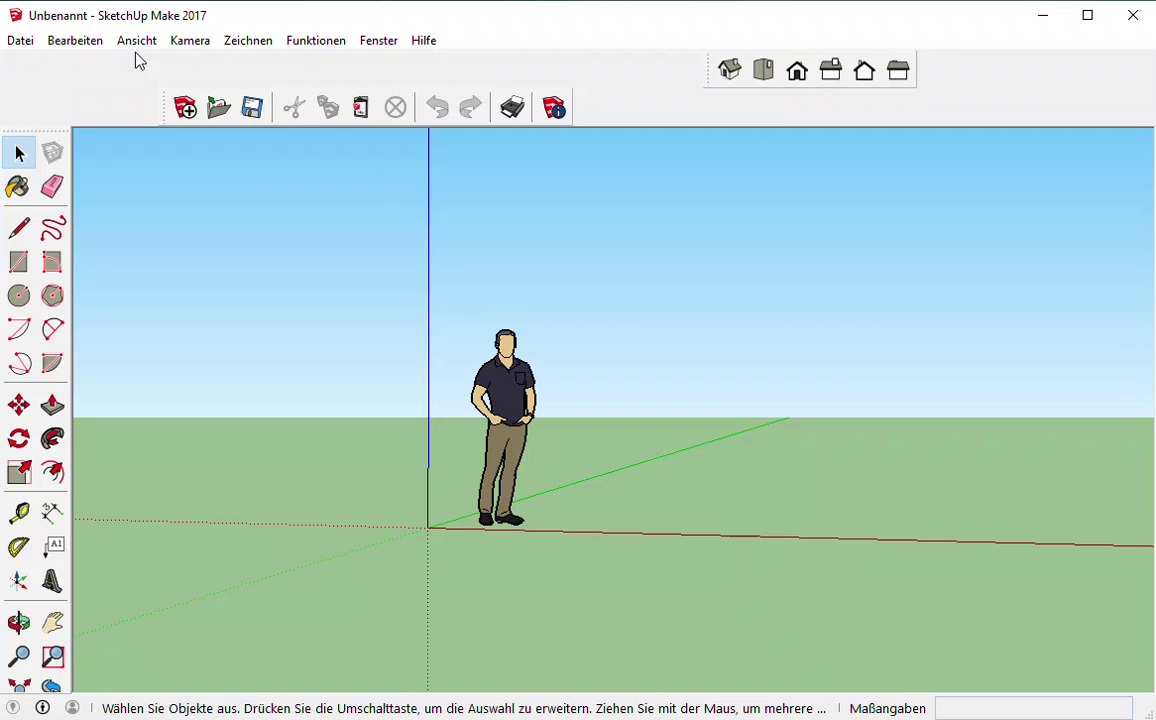
- Slide the Standard toolbar to the far left and re-dock the Großer Funktionssatz tool set at left
left_click(138, 44)
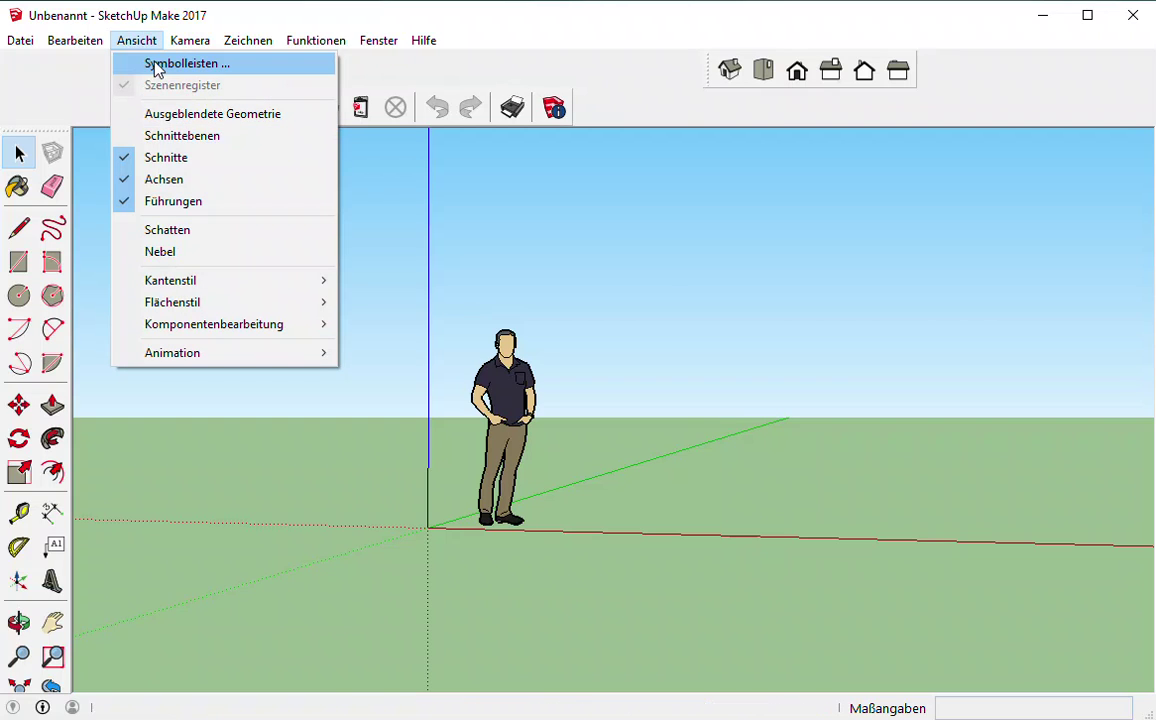
left_click(70, 73)
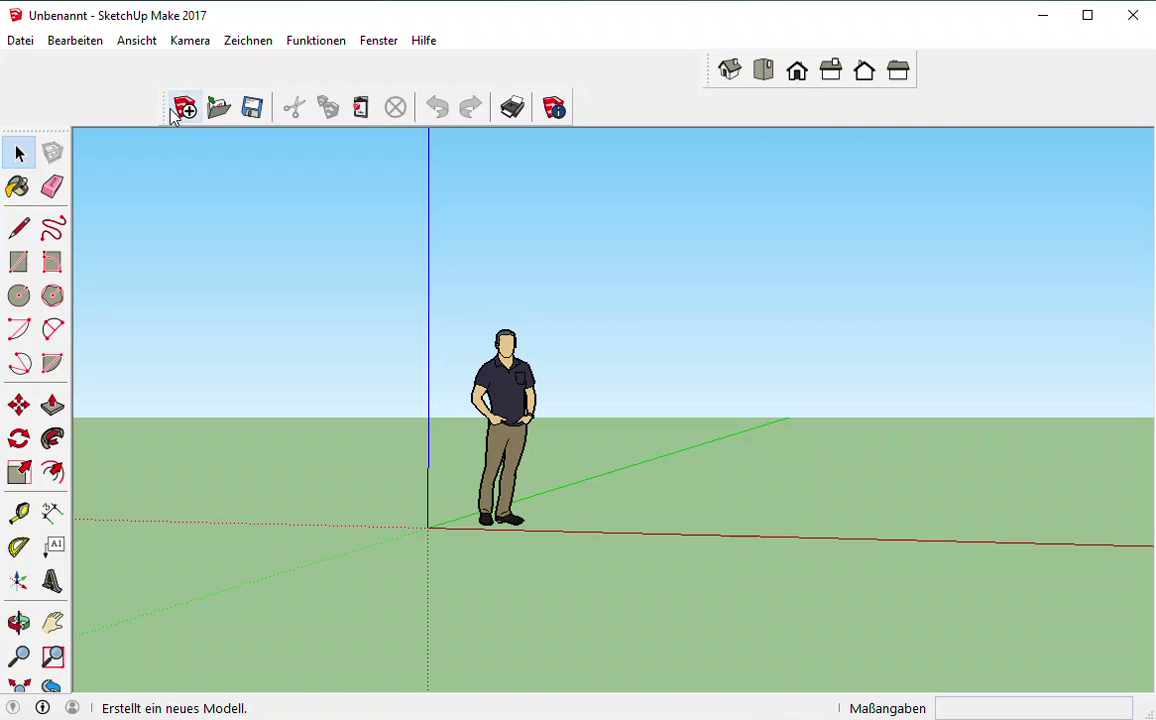
mouse_move(160, 105)
left_mouse_down()
mouse_move(93, 115)
mouse_move(243, 108)
left_mouse_up()
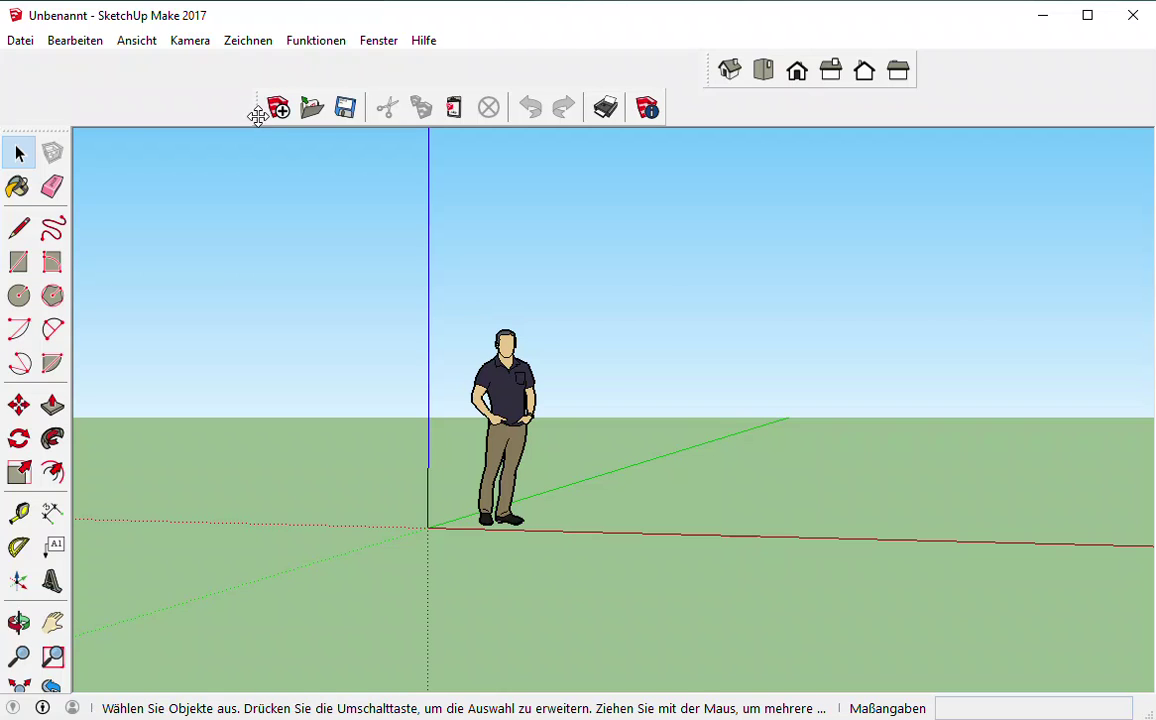
mouse_move(250, 100)
left_mouse_down()
mouse_move(8, 113)
mouse_move(6, 74)
left_mouse_up()
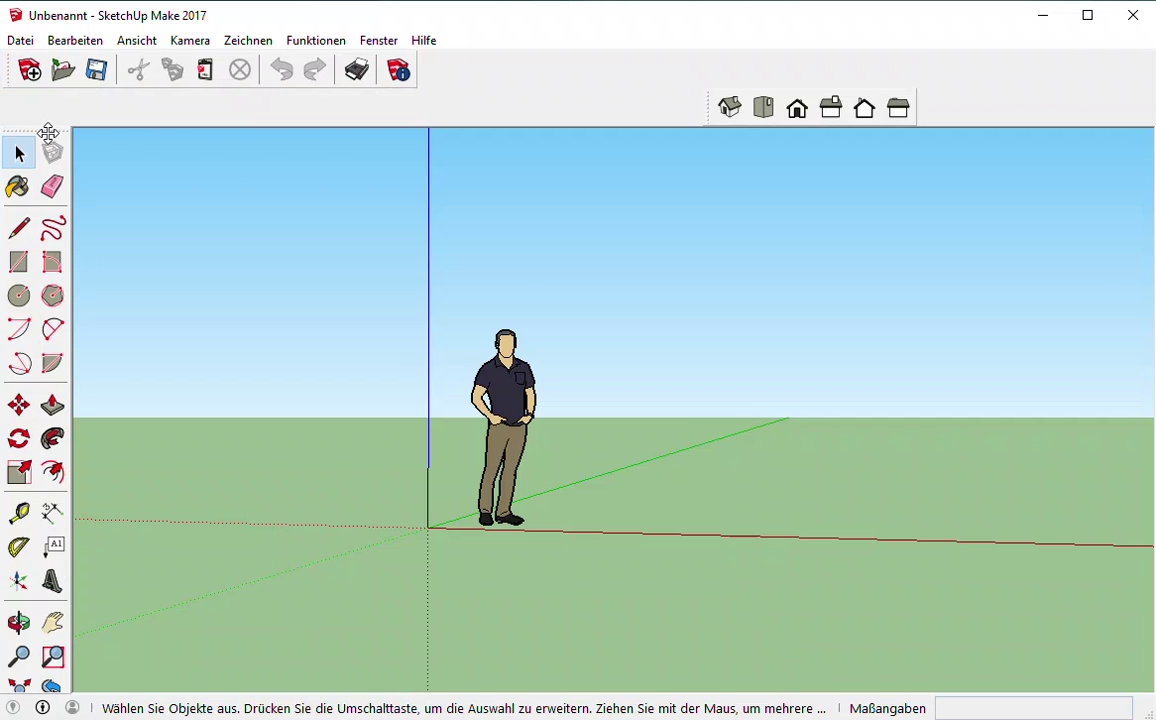
left_click_drag(48, 133, 45, 115)
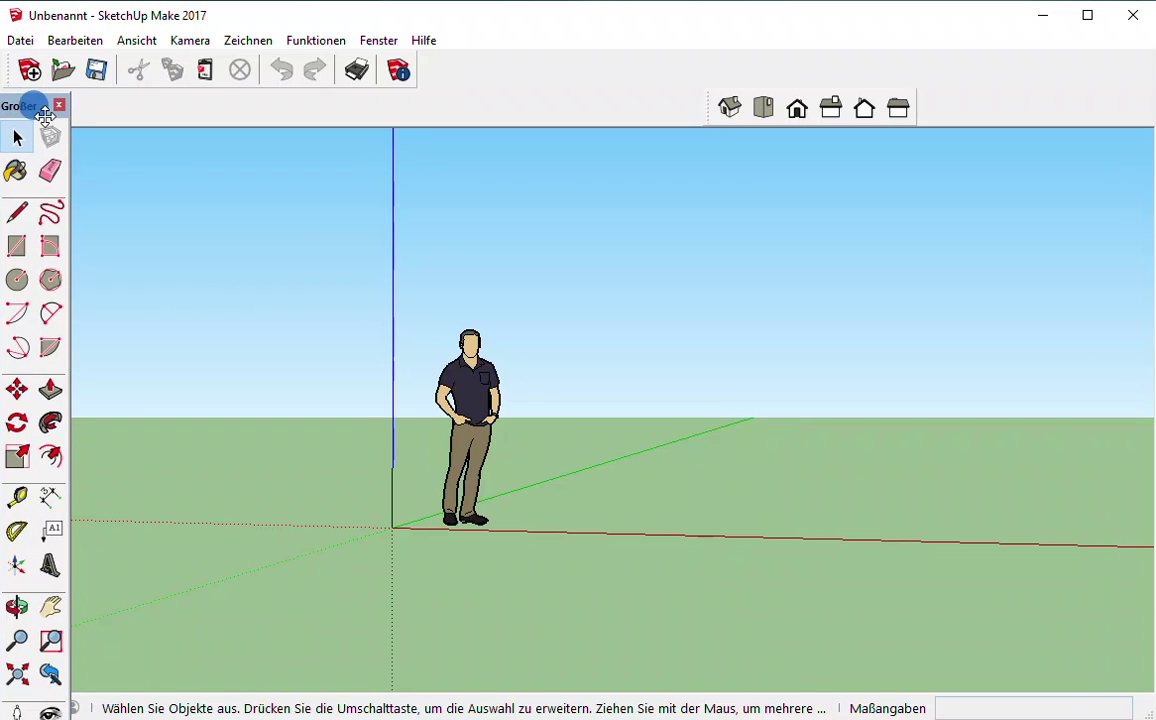
double_click(26, 100)
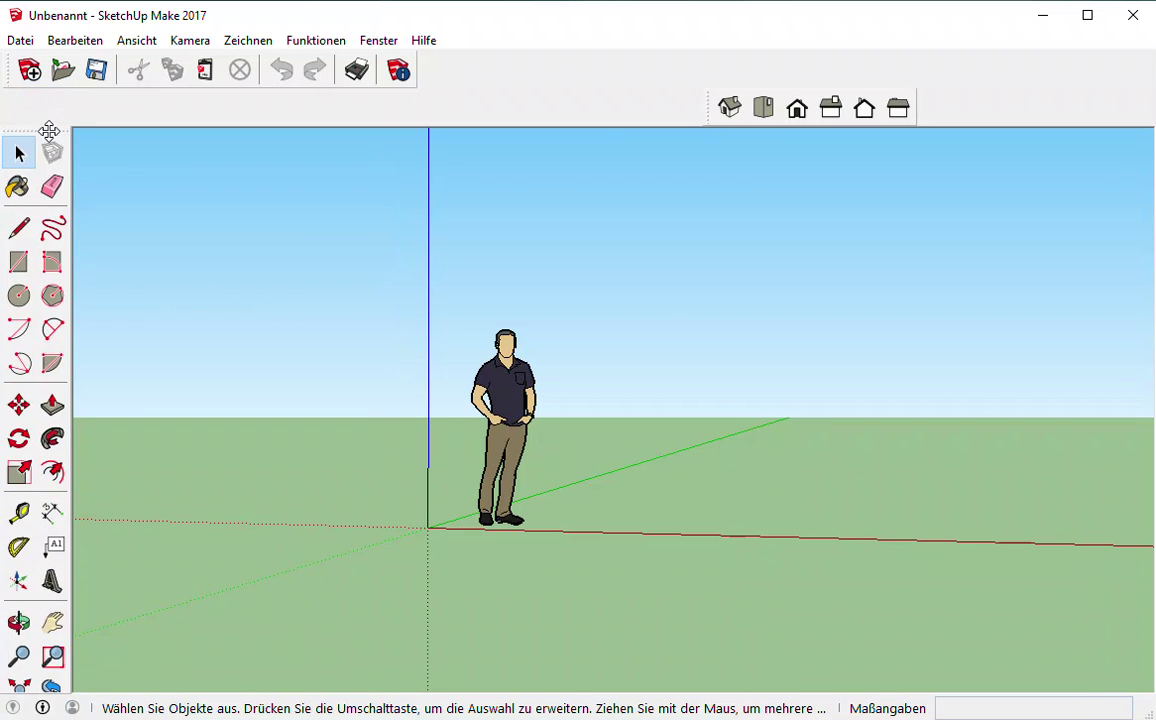
- Dock the Ansichten and Standard toolbars side by side in the top row
left_click(706, 107)
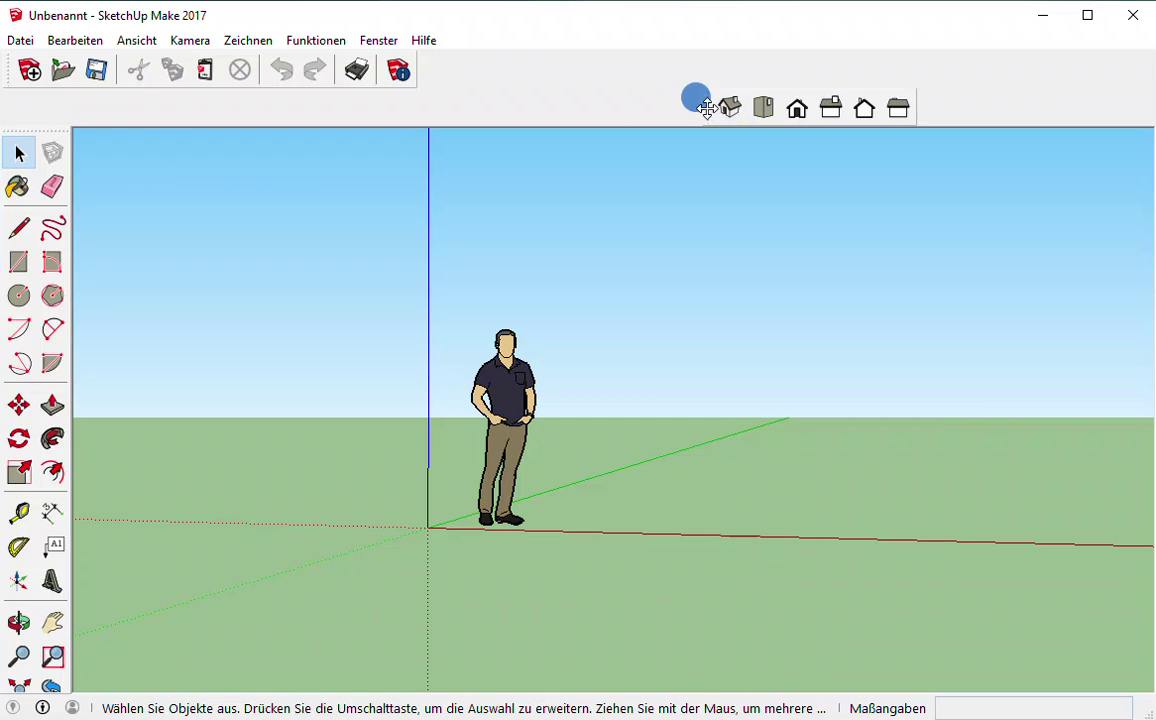
left_click_drag(706, 107, 435, 67)
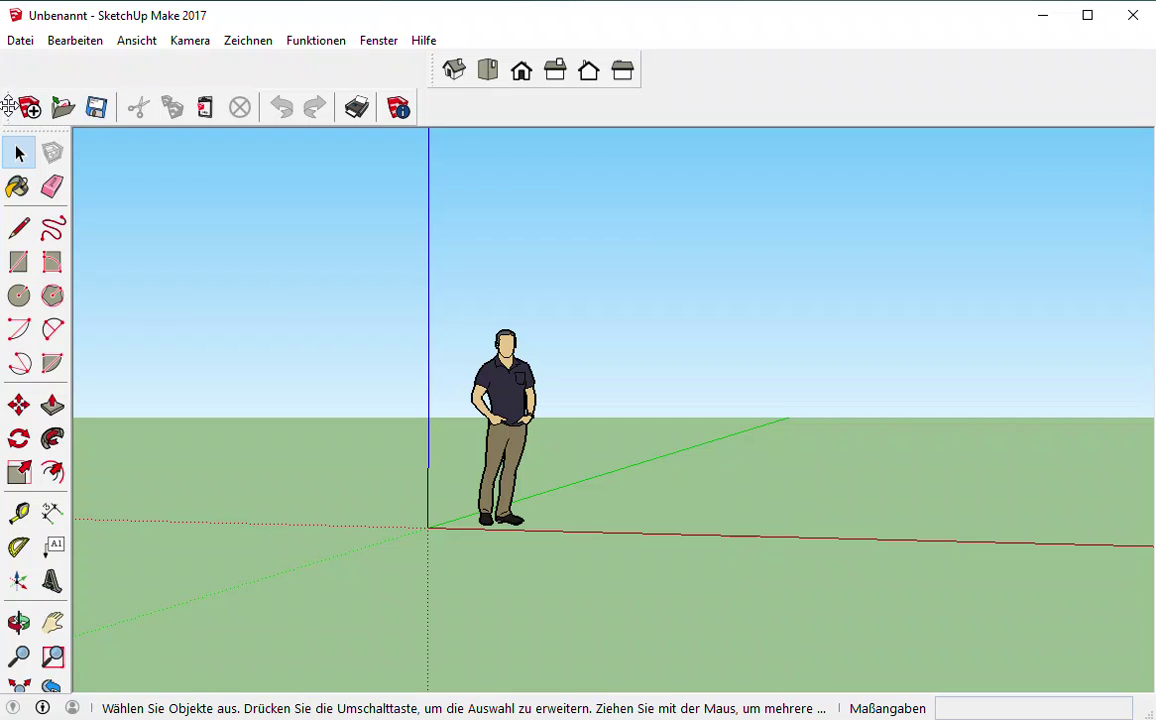
left_click_drag(8, 106, 13, 66)
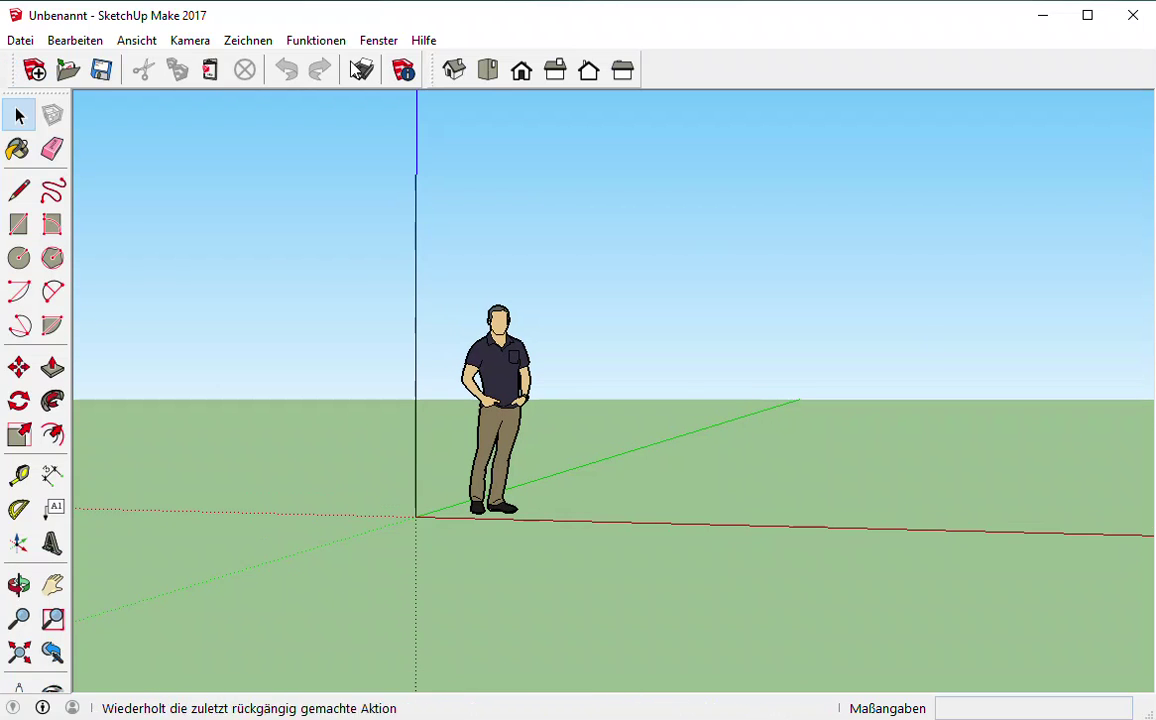
mouse_move(385, 52)
left_mouse_down()
mouse_move(422, 78)
mouse_move(412, 74)
left_mouse_up()
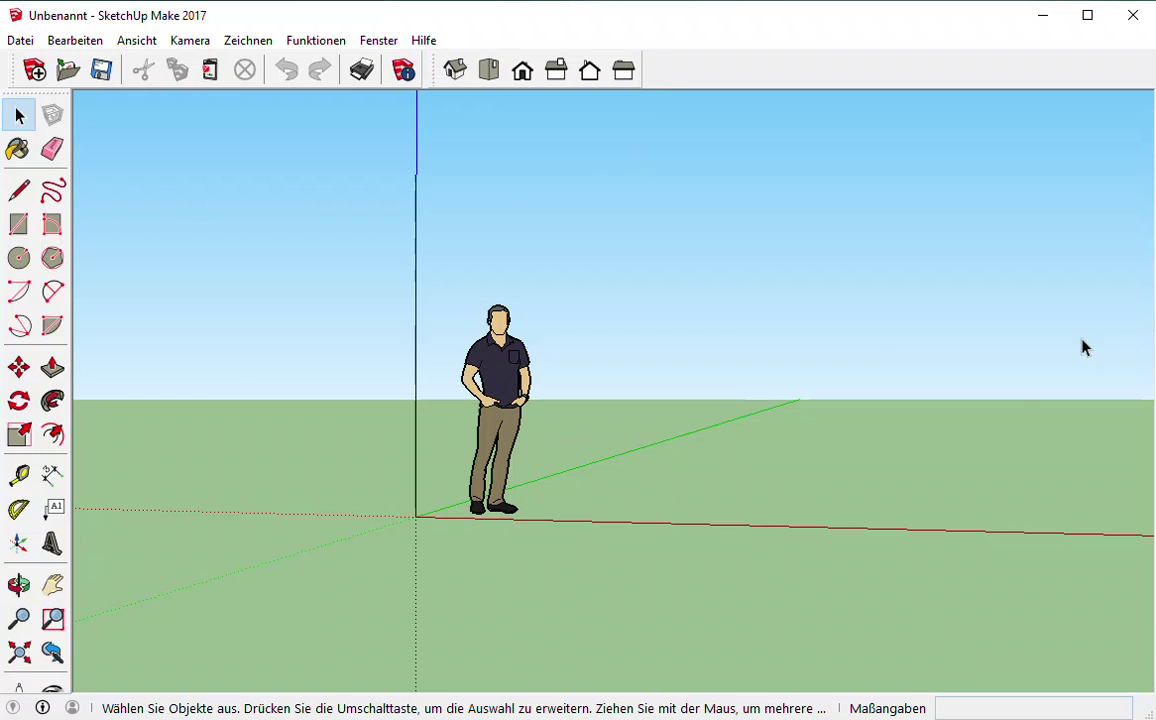